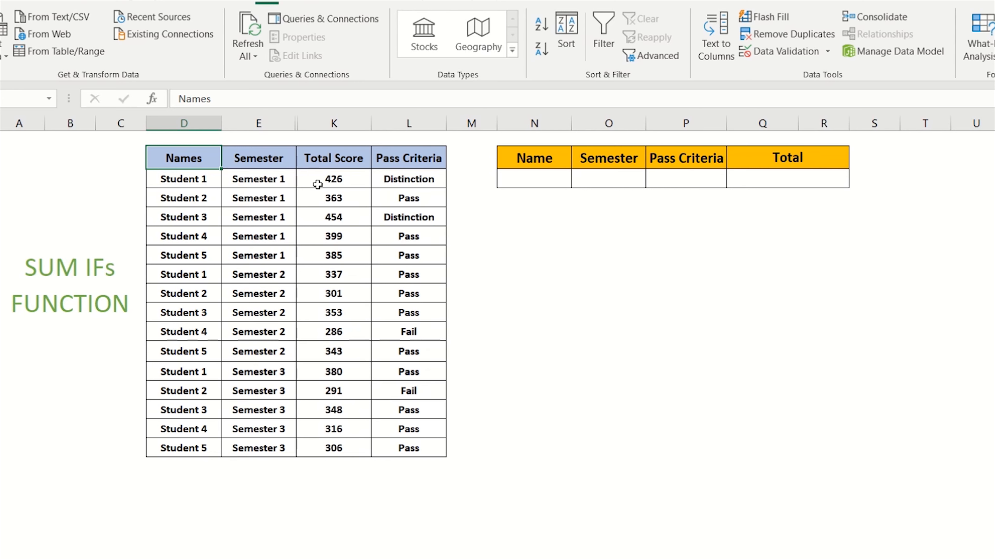
{"action": "left_click", "coordinate": [764, 181]}
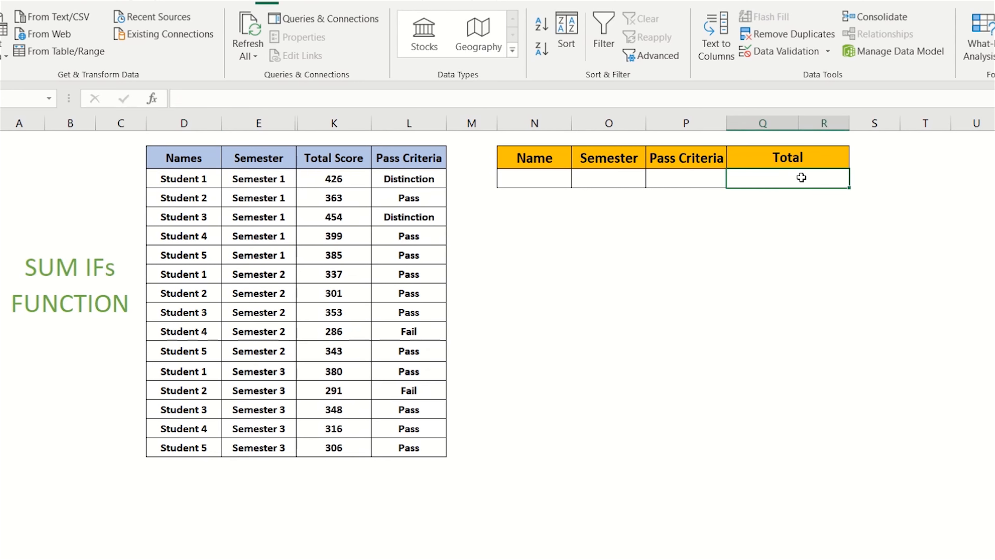
{"action": "left_click", "coordinate": [546, 177]}
{"action": "left_click", "coordinate": [588, 176]}
{"action": "left_click", "coordinate": [690, 179]}
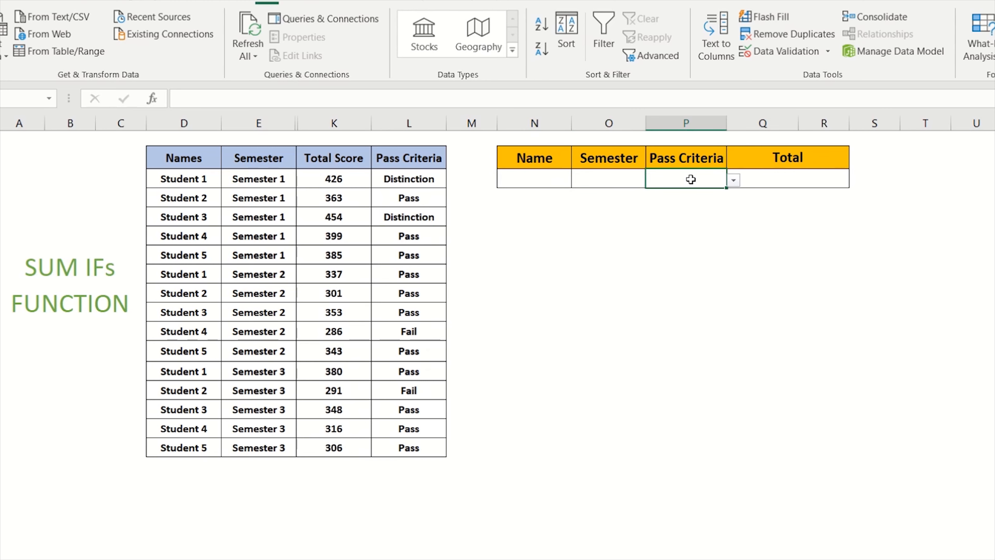
{"action": "left_click", "coordinate": [761, 180]}
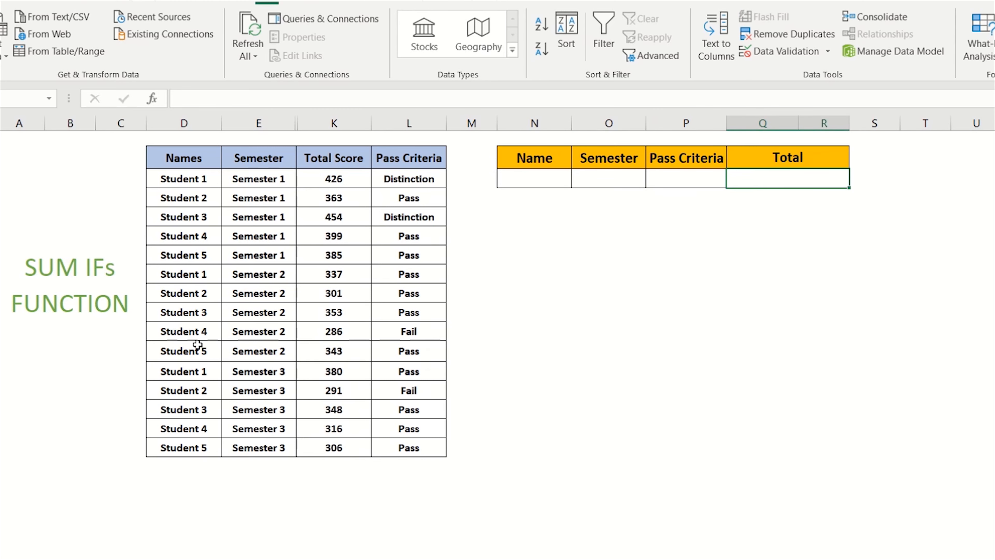
Pick Student 1 from the Name cell's dropdown list in the summary table.
{"action": "left_click", "coordinate": [534, 197]}
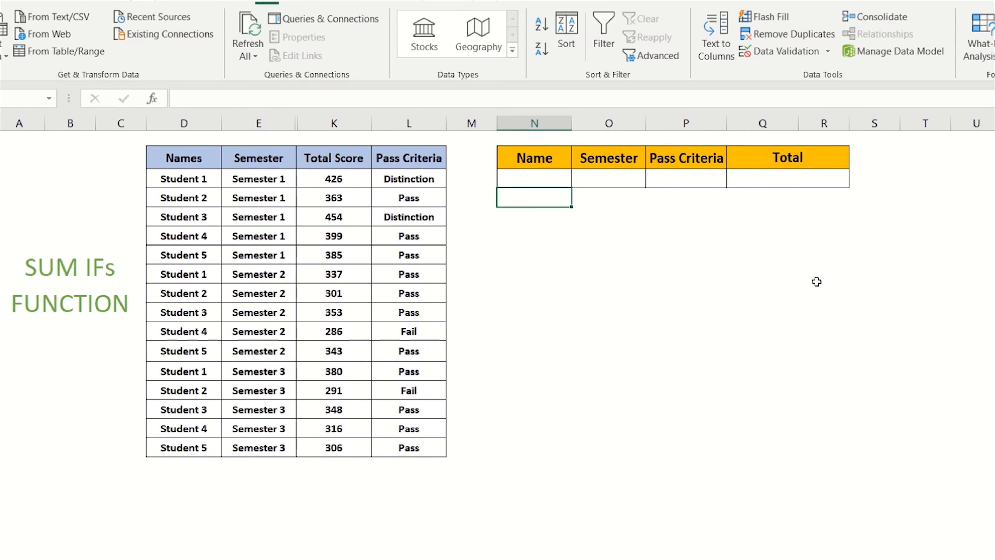
{"action": "key", "text": "Up"}
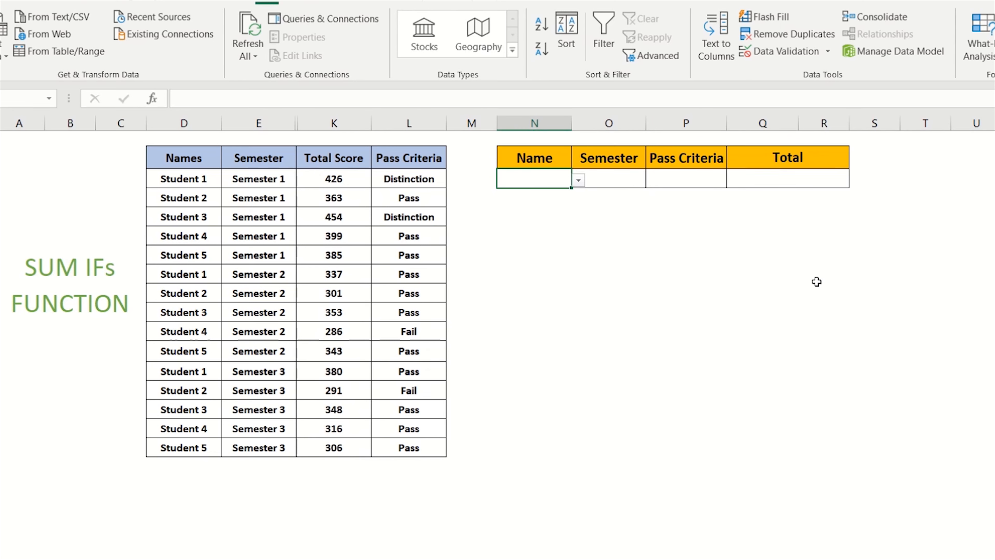
{"action": "left_click", "coordinate": [577, 182]}
{"action": "left_click", "coordinate": [567, 193]}
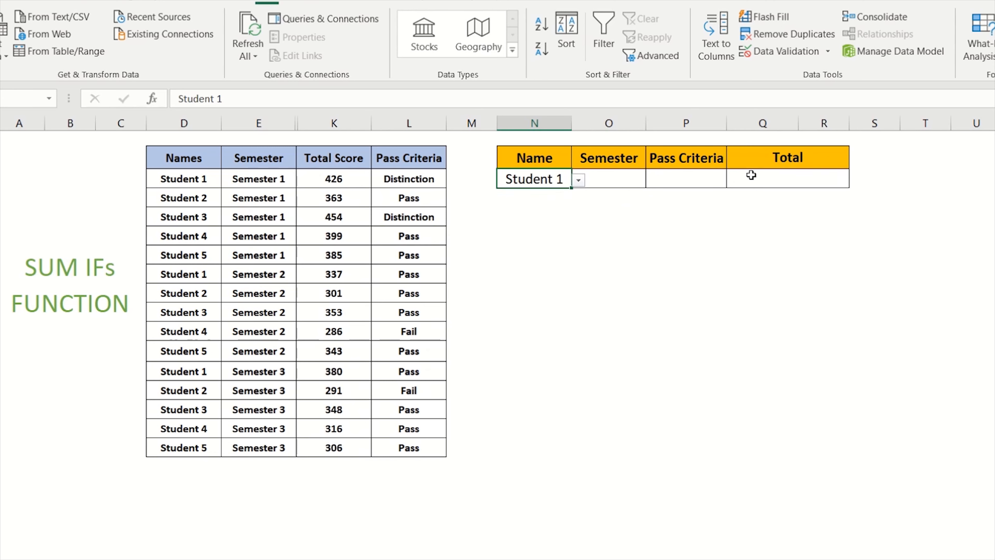
Start a SUMIFS formula in the Total cell using the Total Score column K3:K17 as the sum range.
{"action": "left_click", "coordinate": [761, 180]}
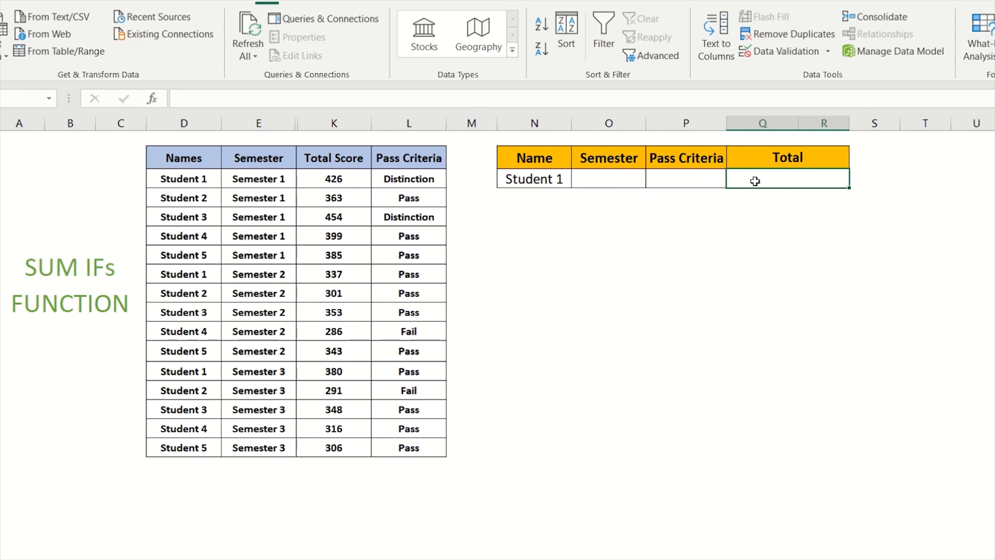
{"action": "type", "text": "=sumifs"}
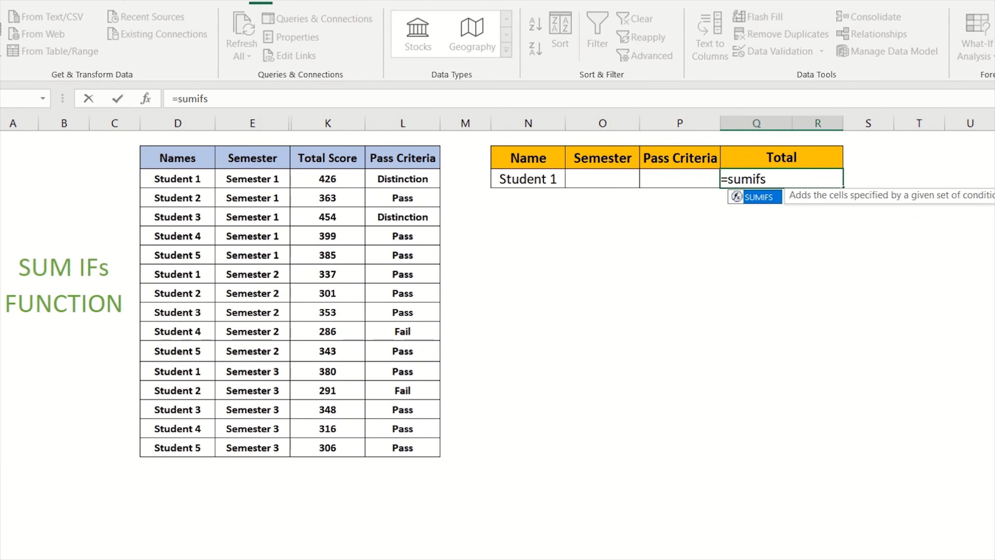
{"action": "key", "text": "Tab"}
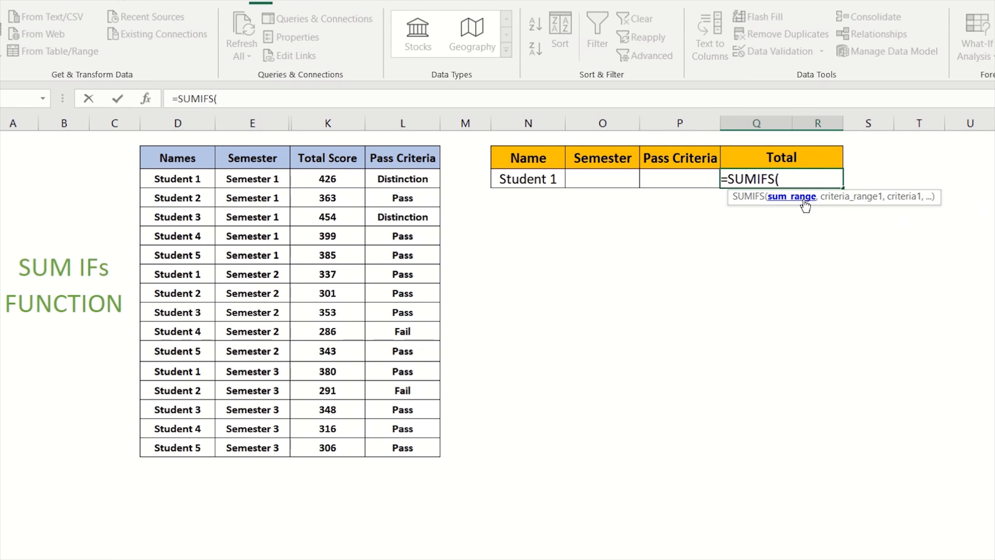
{"action": "left_click_drag", "start_coordinate": [338, 180], "coordinate": [333, 445]}
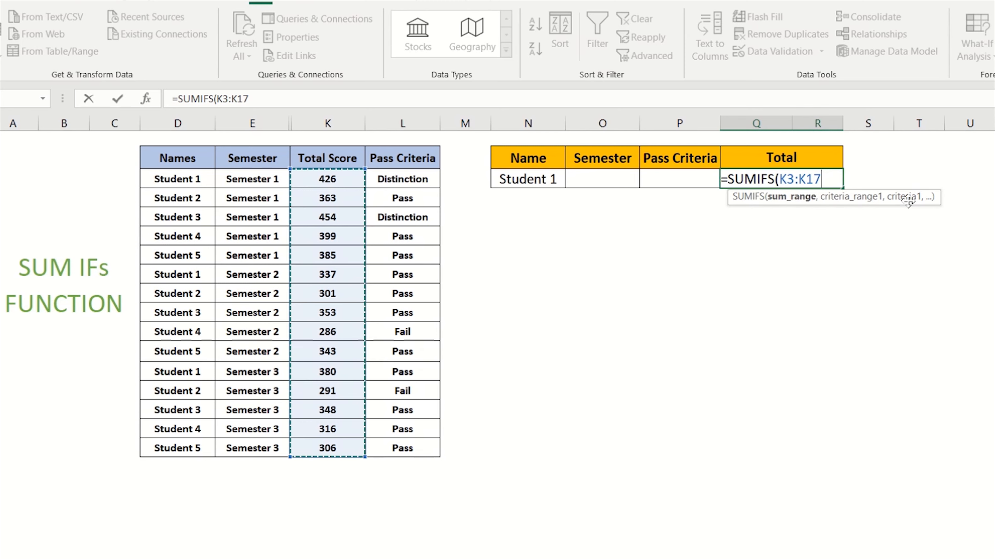
{"action": "type", "text": ","}
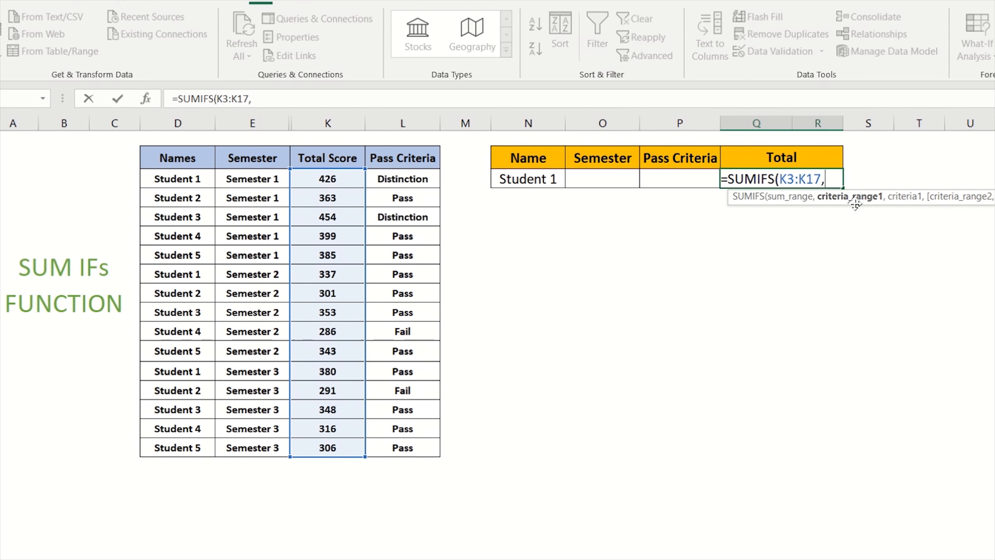
Add the Names range D3:D17 with the Name cell N3 as the first criteria and confirm the formula.
{"action": "left_click_drag", "start_coordinate": [178, 179], "coordinate": [180, 450]}
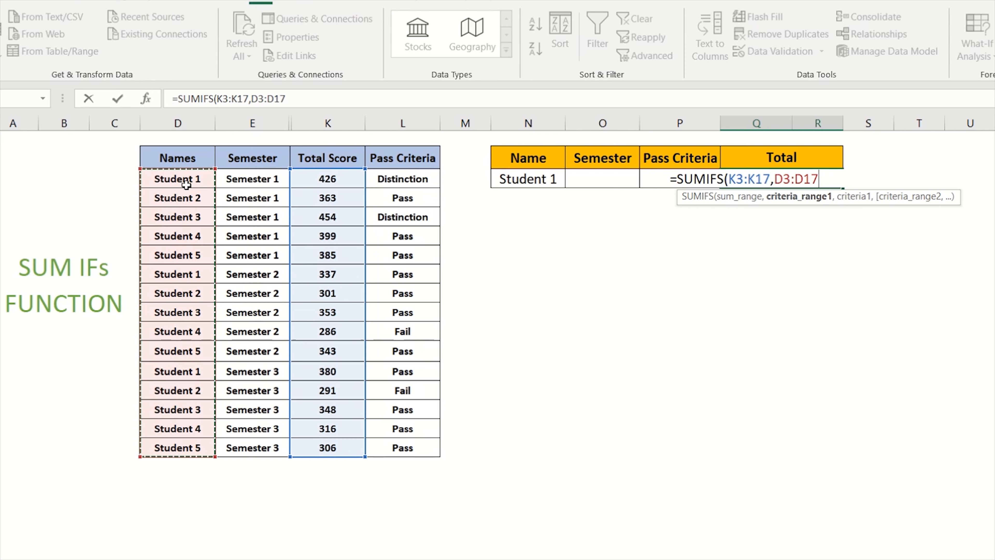
{"action": "type", "text": ","}
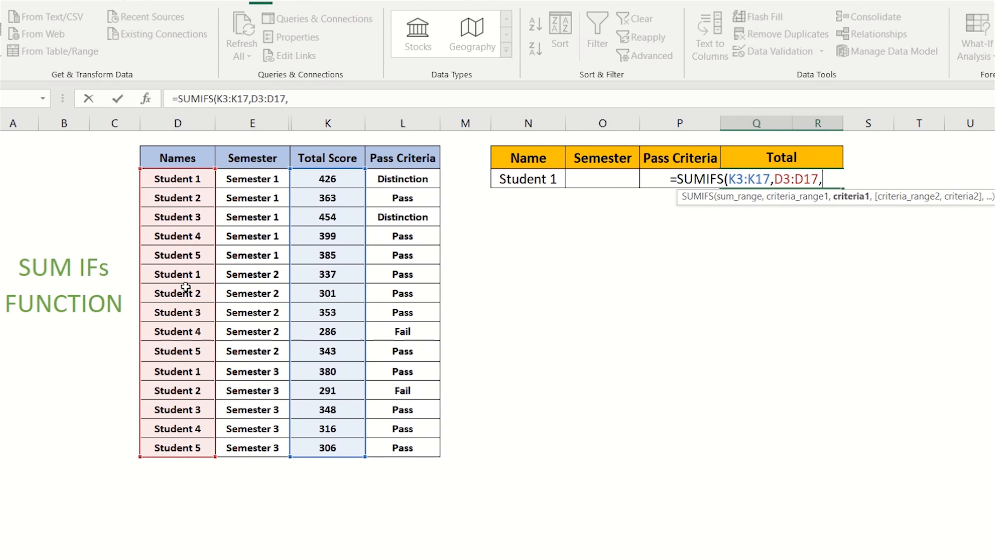
{"action": "left_click", "coordinate": [530, 180]}
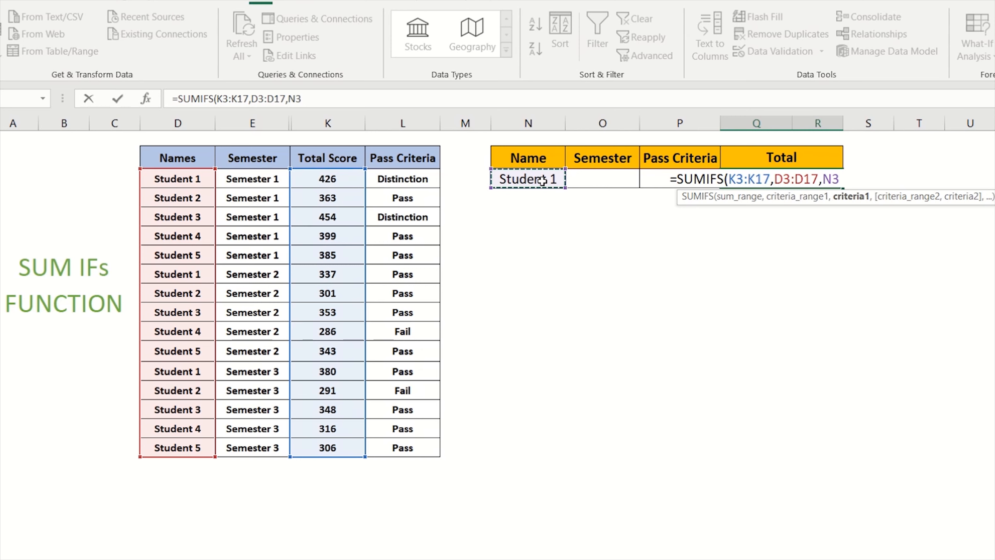
{"action": "type", "text": ")"}
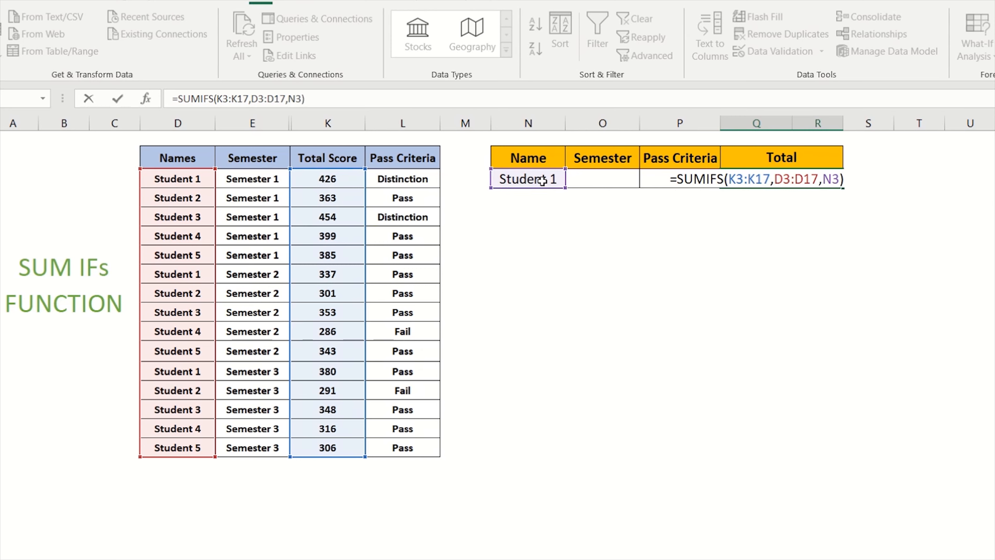
{"action": "key", "text": "Return"}
{"action": "key", "text": "Up"}
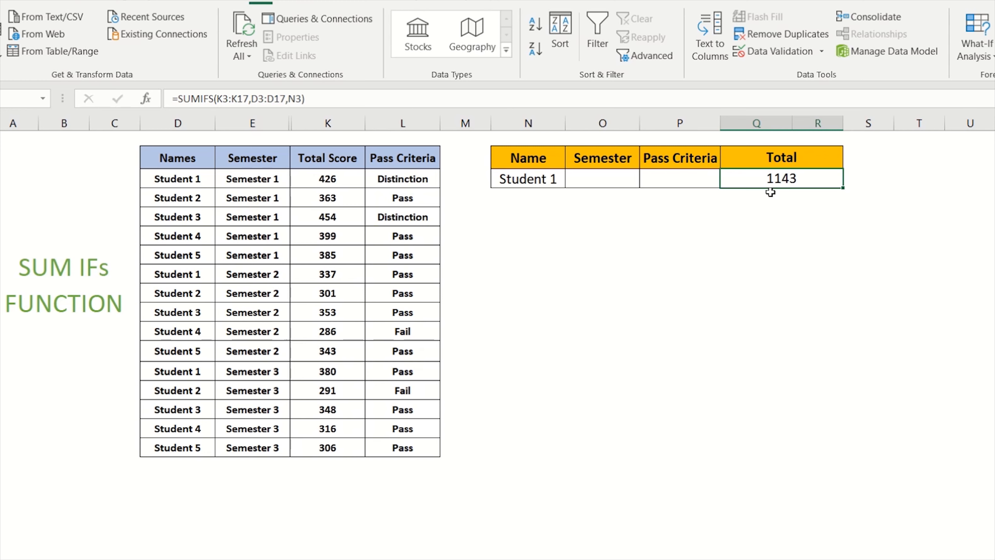
Edit the Total formula to add the Semester range E3:E17 with the Semester cell O3 as a second criteria.
{"action": "double_click", "coordinate": [763, 178]}
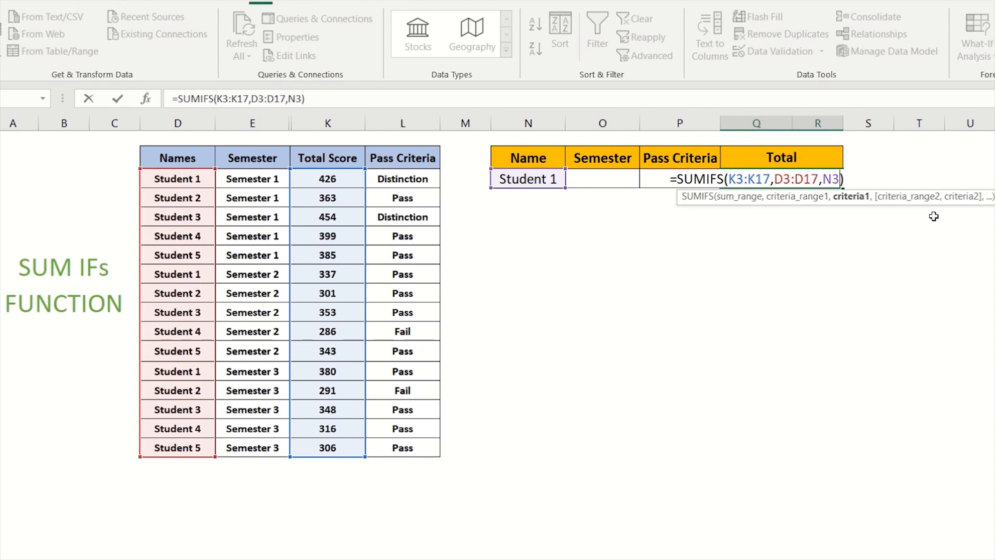
{"action": "type", "text": ","}
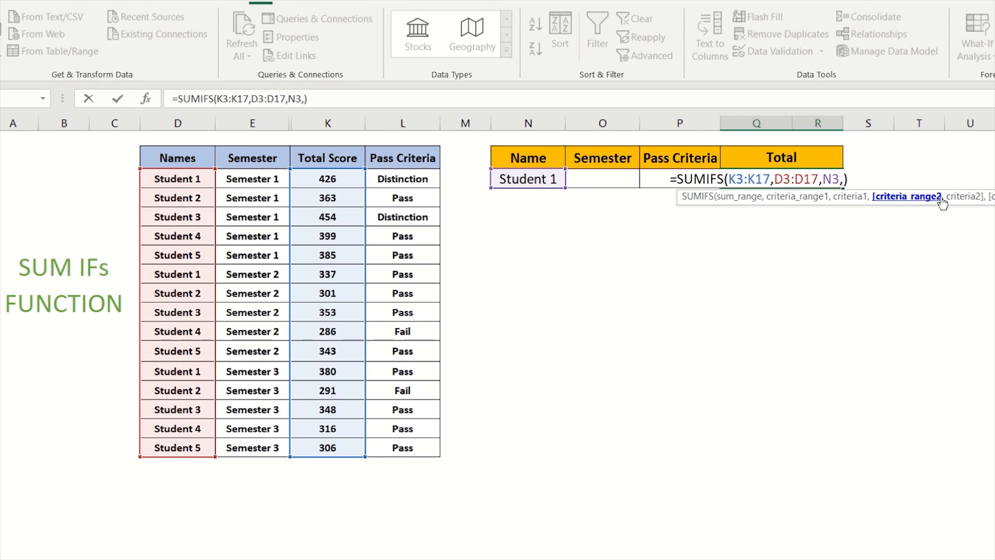
{"action": "left_click_drag", "start_coordinate": [251, 178], "coordinate": [253, 449]}
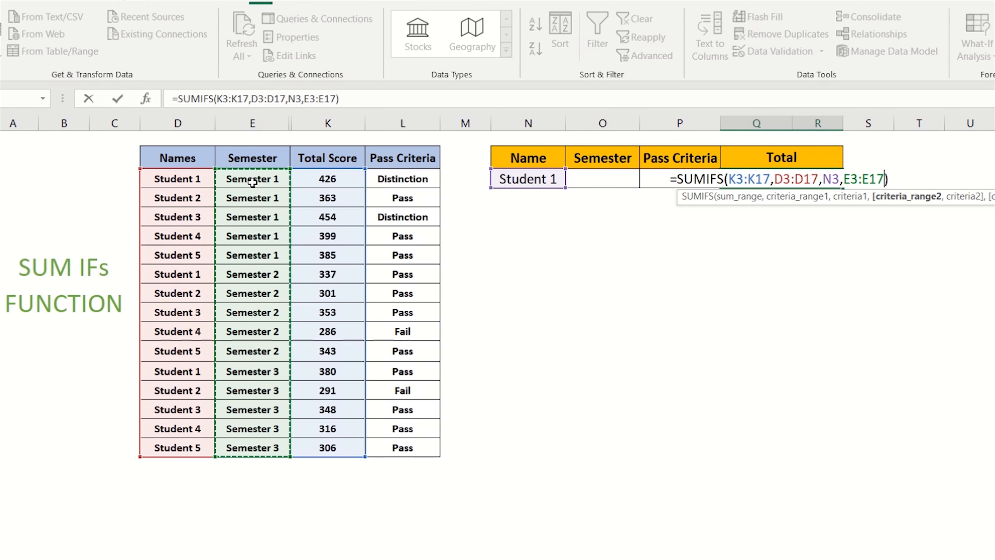
{"action": "type", "text": ","}
{"action": "left_click", "coordinate": [601, 178]}
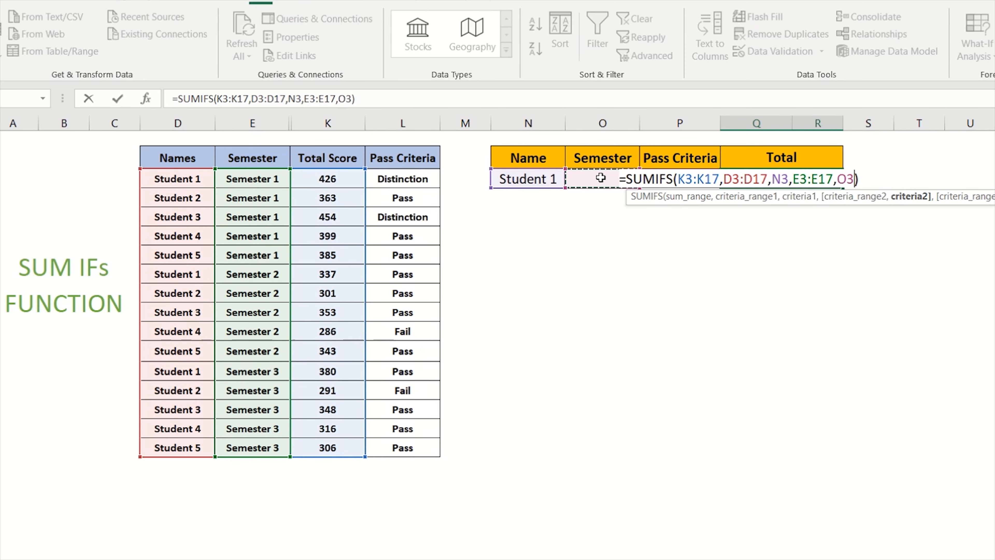
{"action": "key", "text": "Return"}
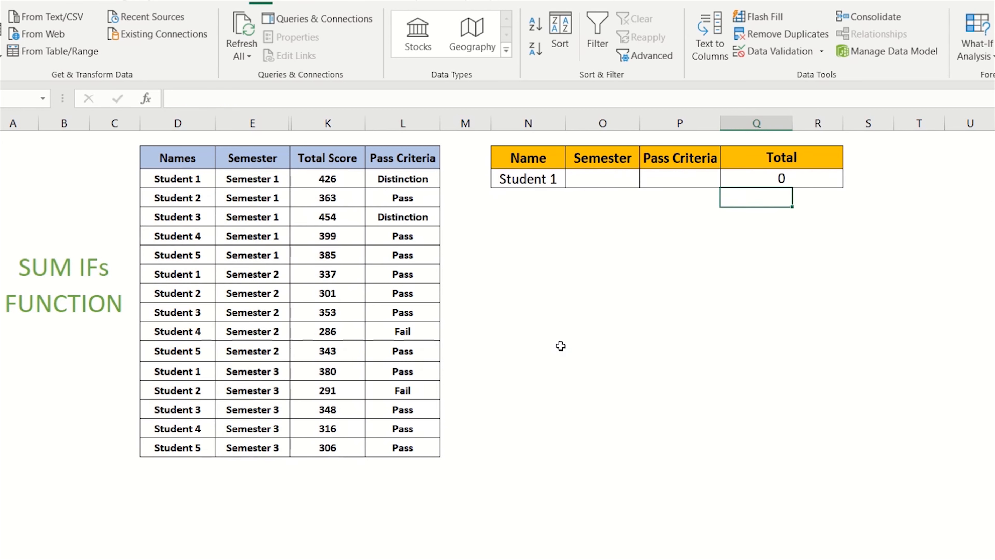
Pick Semester 1 from the Semester cell's dropdown and compare the Total with the source table's scores.
{"action": "left_click", "coordinate": [603, 179]}
{"action": "left_click", "coordinate": [646, 179]}
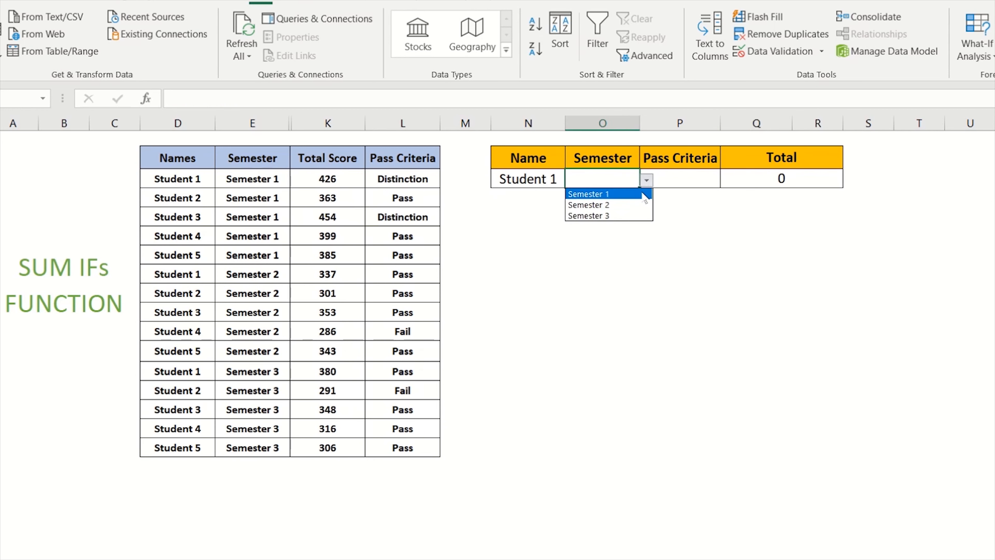
{"action": "left_click", "coordinate": [645, 194]}
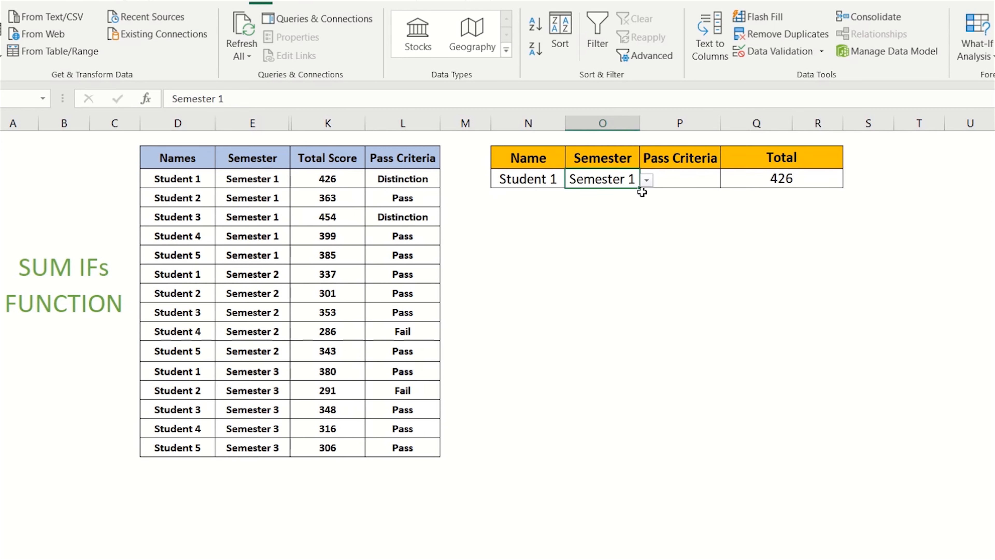
{"action": "left_click", "coordinate": [527, 180]}
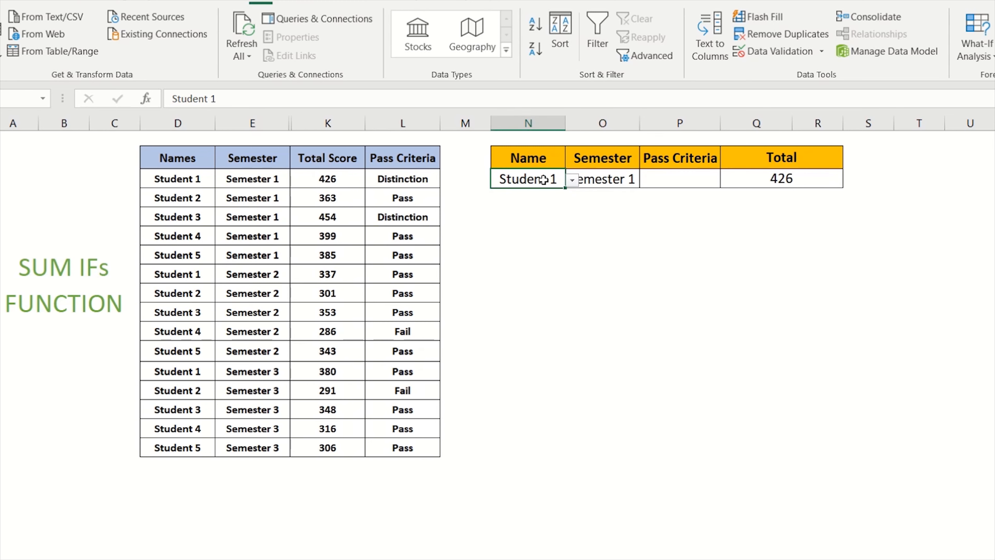
{"action": "left_click", "coordinate": [606, 179]}
{"action": "left_click", "coordinate": [739, 180]}
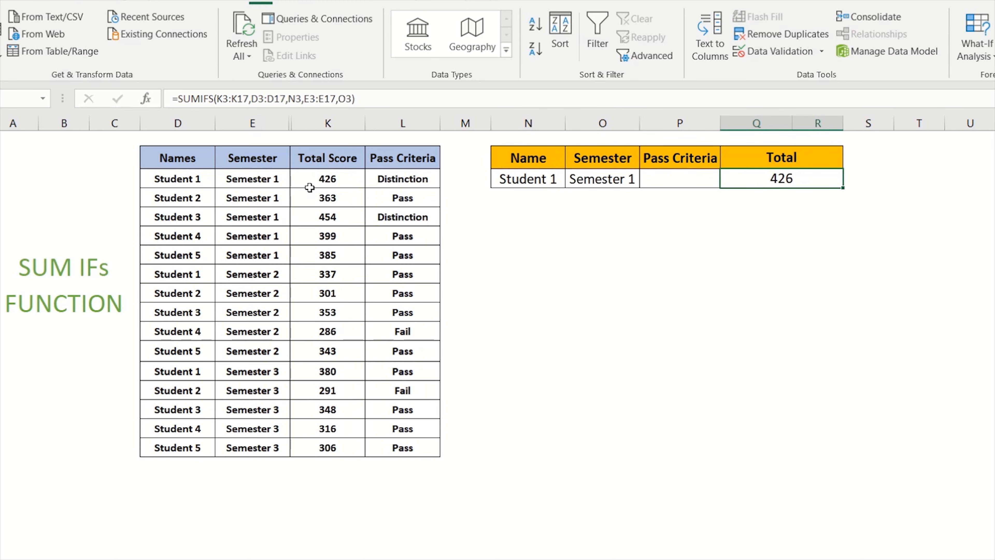
{"action": "left_click", "coordinate": [314, 179]}
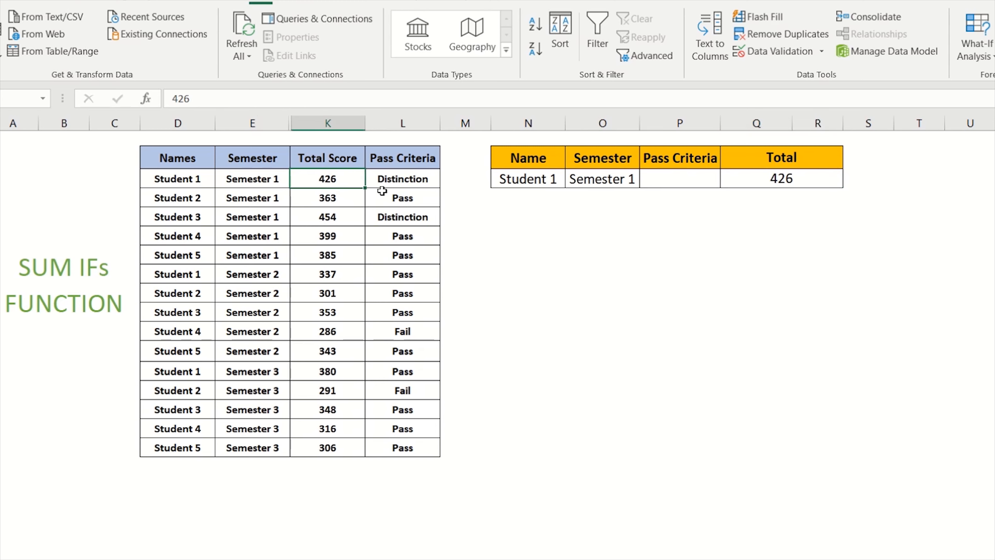
{"action": "left_click", "coordinate": [623, 179]}
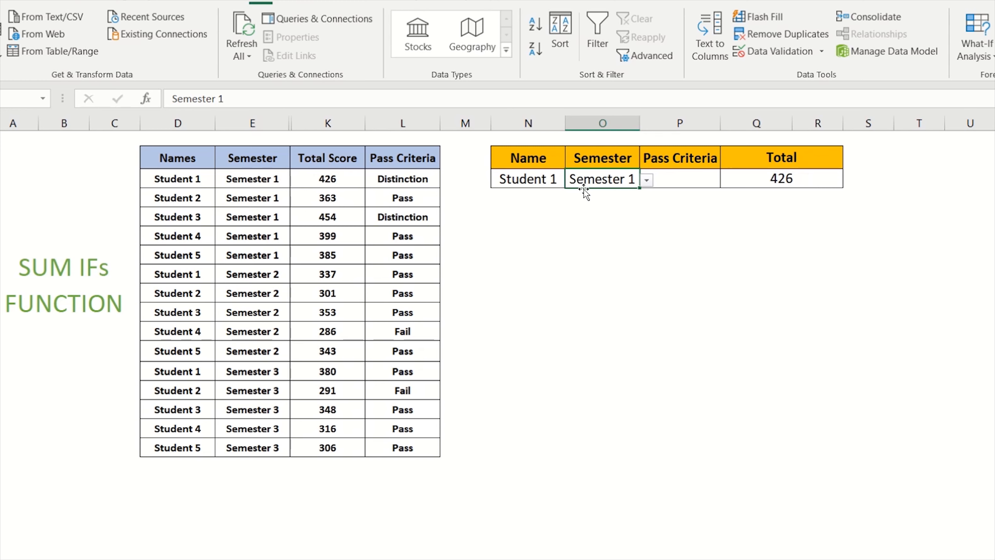
Clear the Name cell and pick Student 2 from its dropdown list.
{"action": "left_click", "coordinate": [540, 179]}
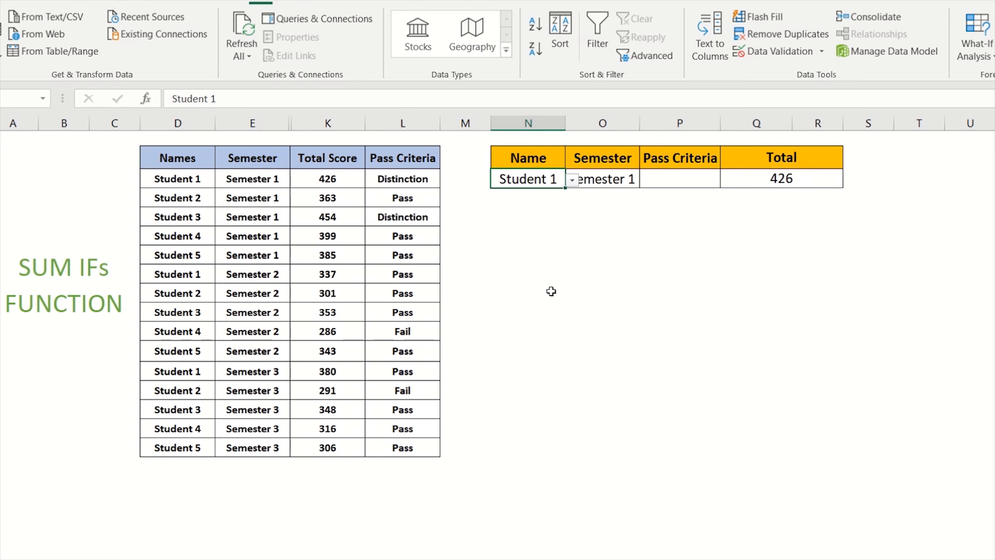
{"action": "key", "text": "Delete"}
{"action": "key", "text": "Right"}
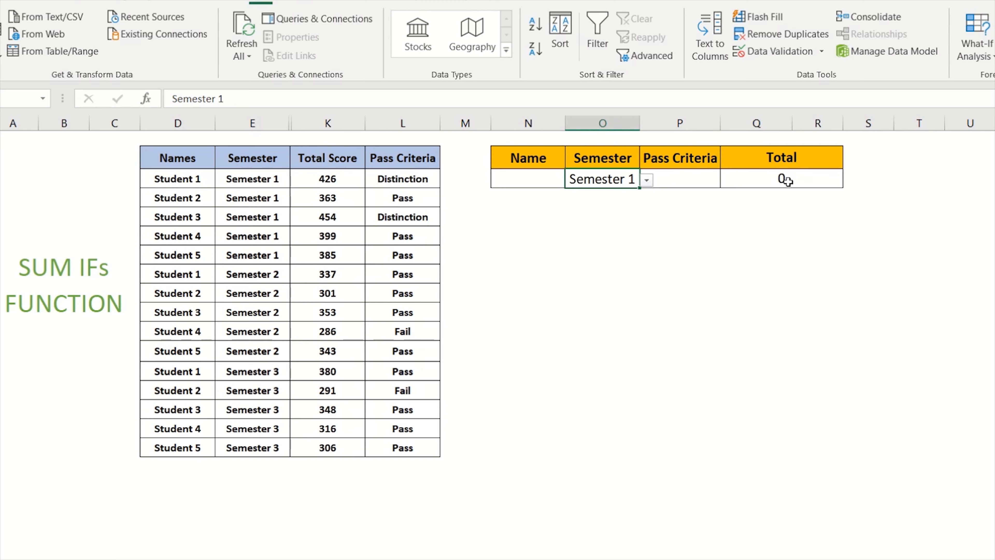
{"action": "left_click", "coordinate": [544, 179]}
{"action": "left_click", "coordinate": [573, 180]}
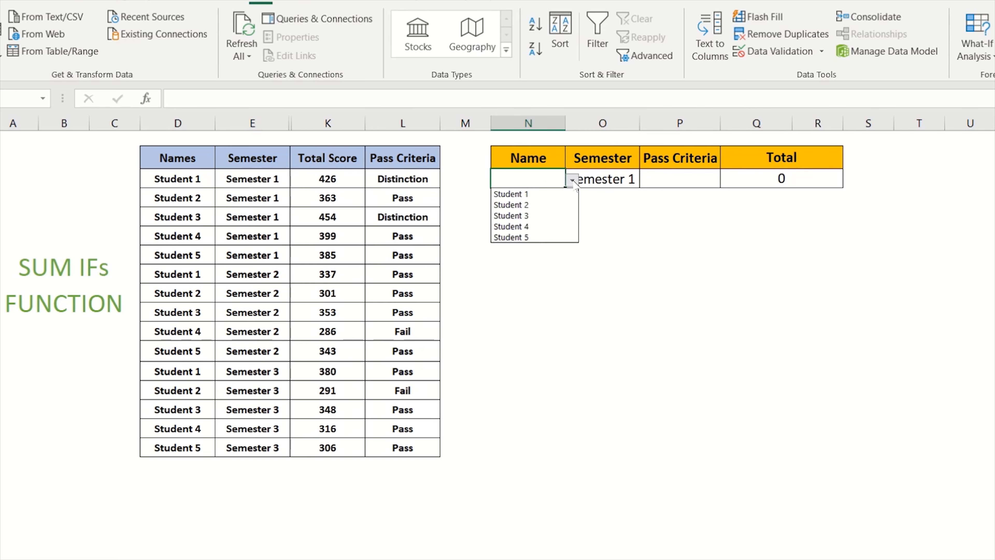
{"action": "left_click", "coordinate": [560, 203]}
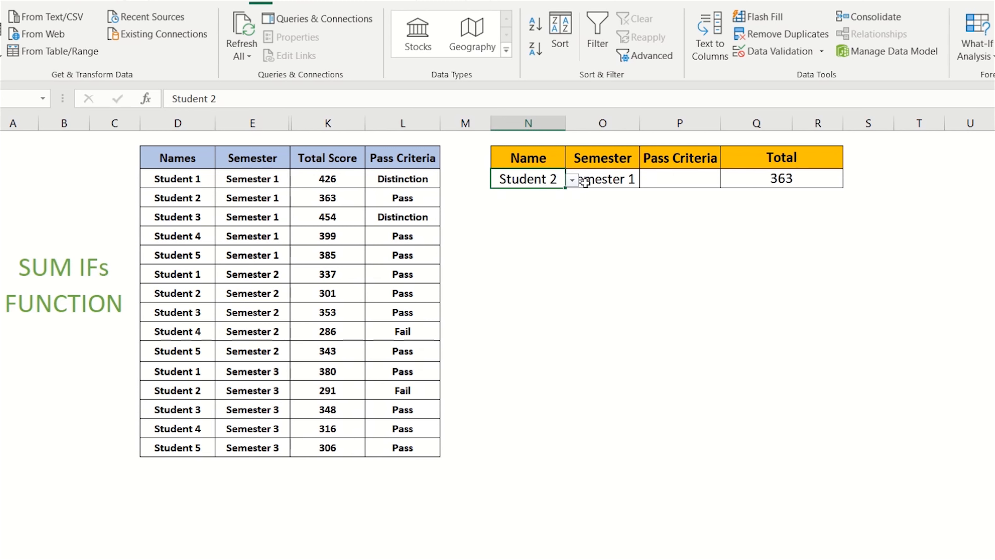
Compare the Total with Student 2's Semester 1 score in the source table and inspect the Total formula.
{"action": "left_click", "coordinate": [605, 184]}
{"action": "left_click", "coordinate": [325, 198]}
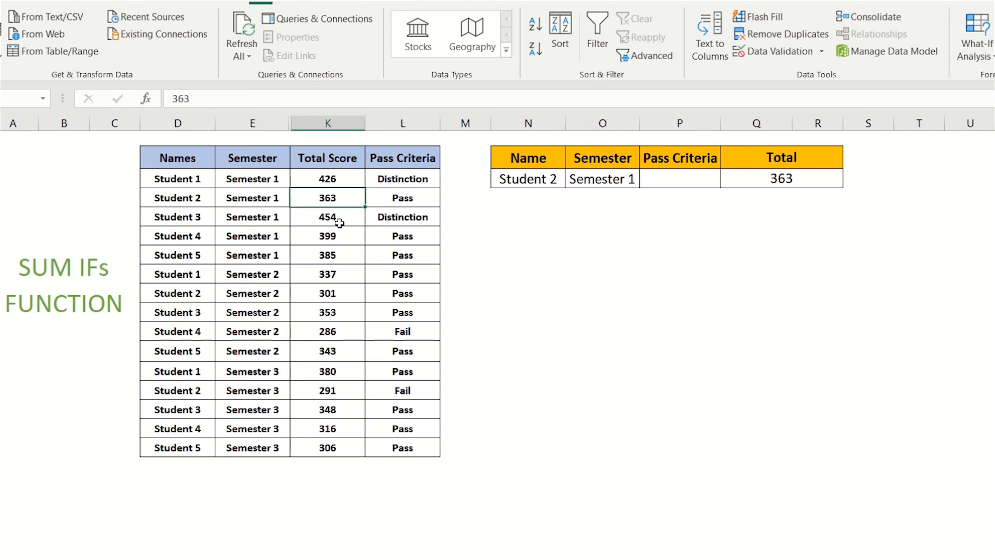
{"action": "left_click", "coordinate": [793, 181]}
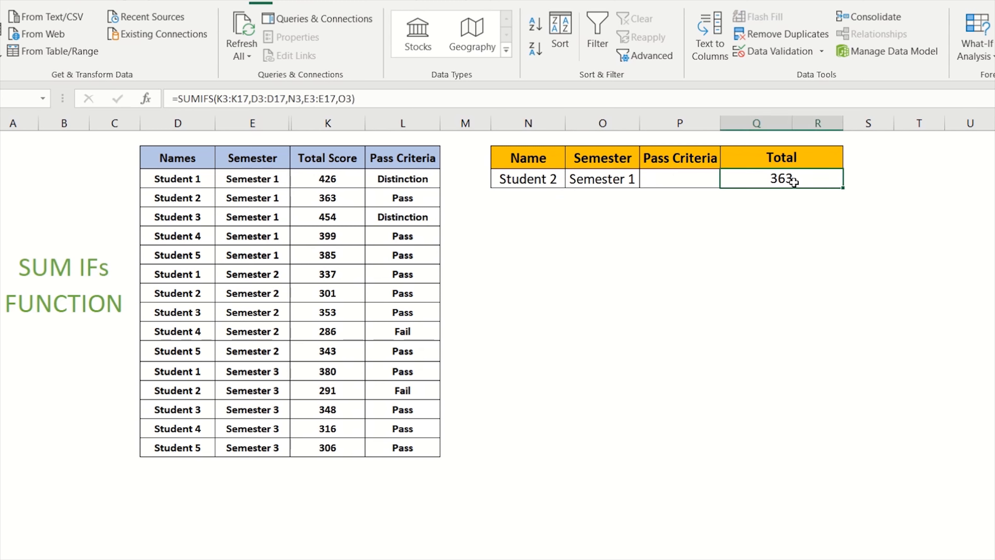
{"action": "left_click", "coordinate": [310, 199]}
Edit the Total formula to add the Pass Criteria range L3:L17 with the Pass Criteria cell P3 as a third criteria.
{"action": "left_click", "coordinate": [716, 180]}
{"action": "left_click", "coordinate": [776, 179]}
{"action": "key", "text": "F2"}
{"action": "left_click", "coordinate": [875, 180]}
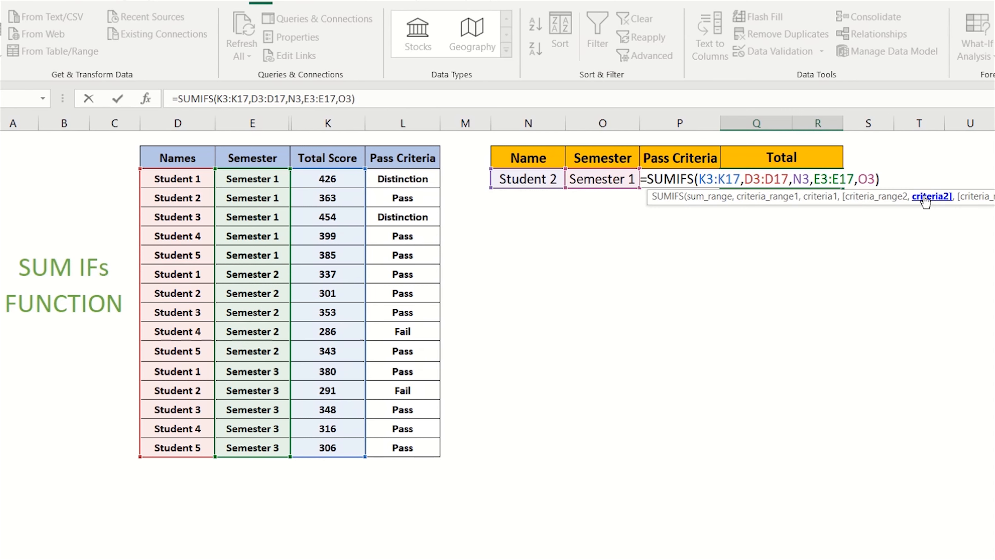
{"action": "type", "text": ","}
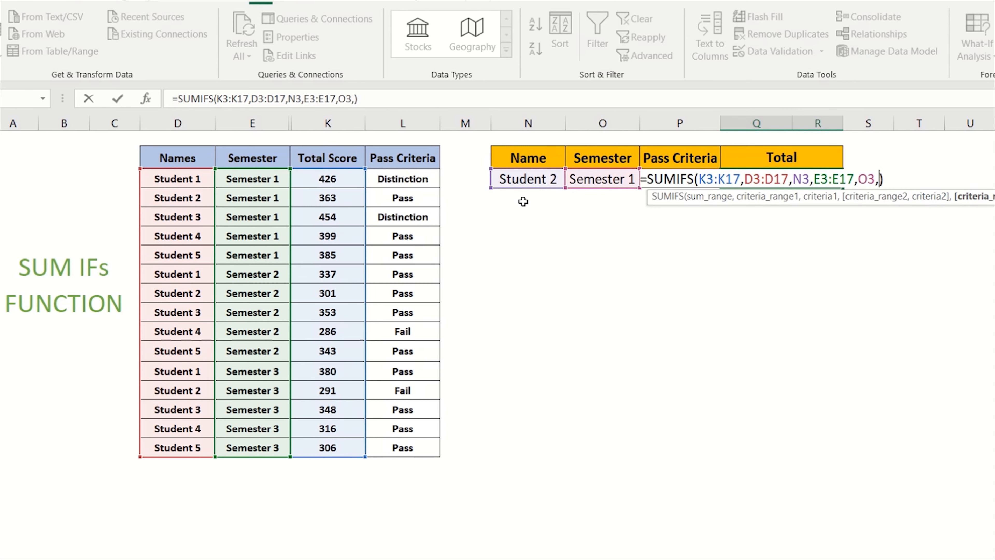
{"action": "left_click_drag", "start_coordinate": [402, 181], "coordinate": [413, 448]}
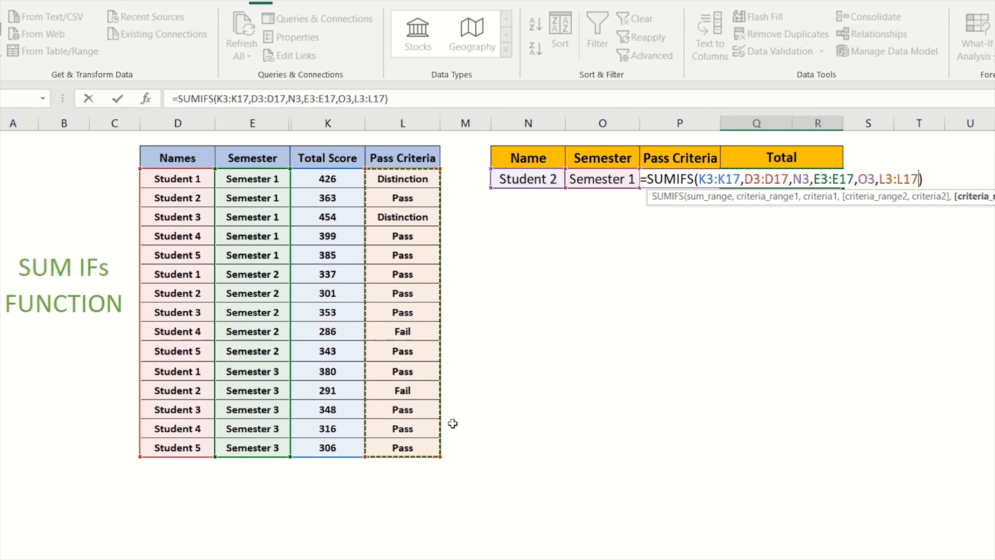
{"action": "type", "text": ","}
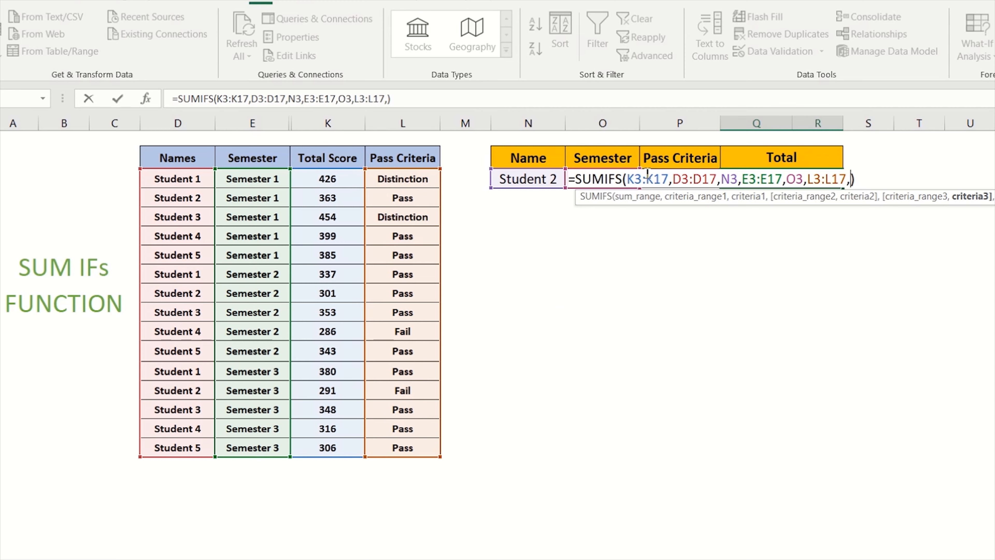
{"action": "left_click", "coordinate": [671, 161]}
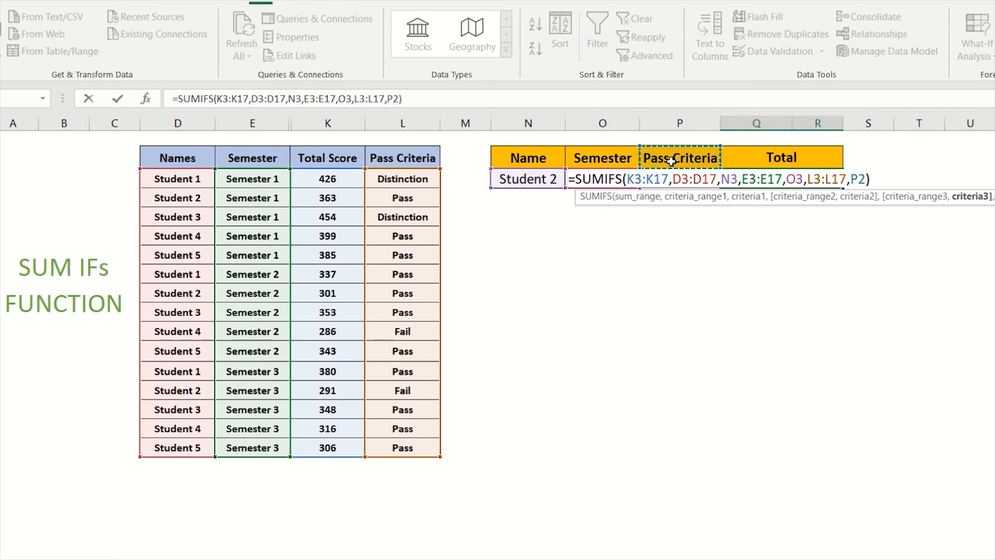
{"action": "key", "text": "Down"}
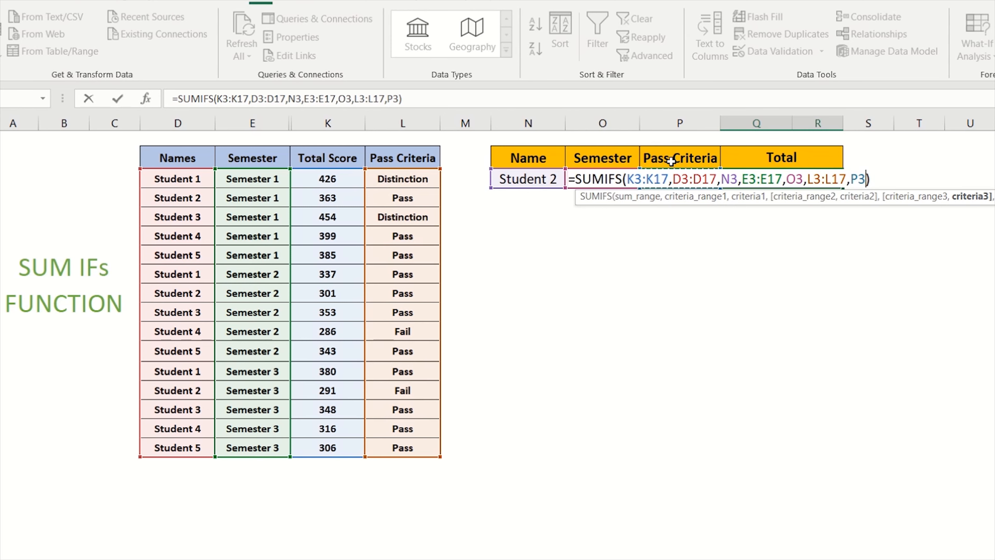
{"action": "key", "text": "Return"}
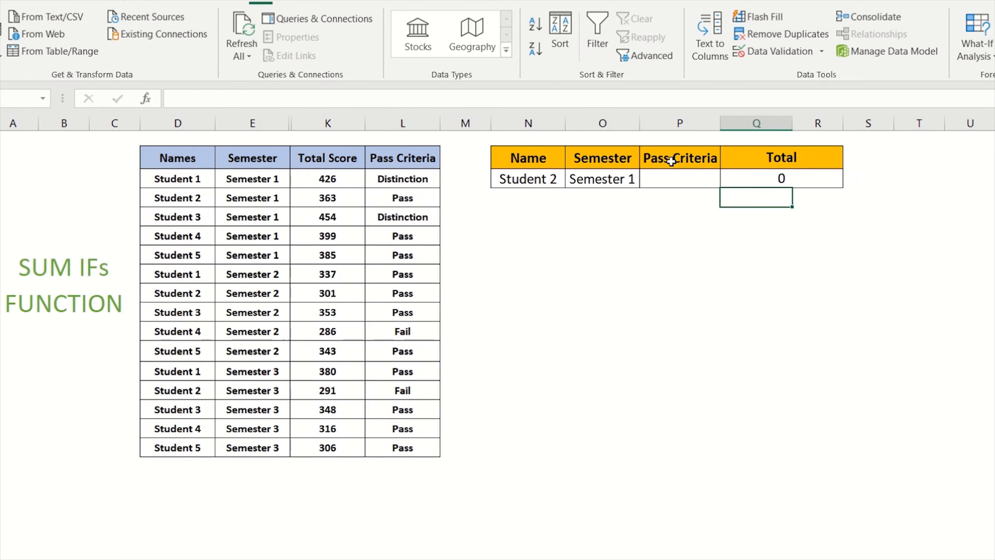
Pick Pass from the Pass Criteria cell's dropdown and review the summary cells and the Total formula.
{"action": "left_click", "coordinate": [701, 176]}
{"action": "left_click", "coordinate": [727, 179]}
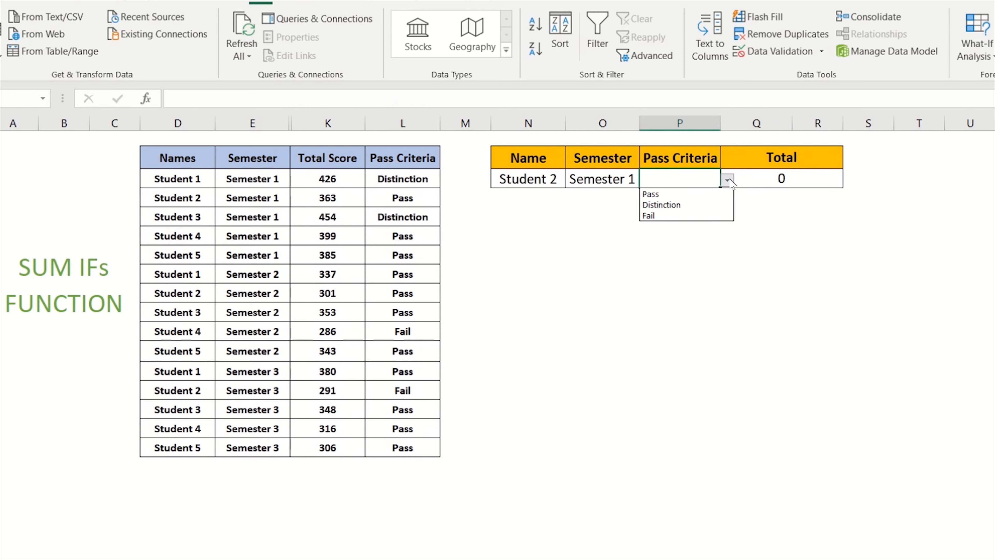
{"action": "left_click", "coordinate": [713, 193]}
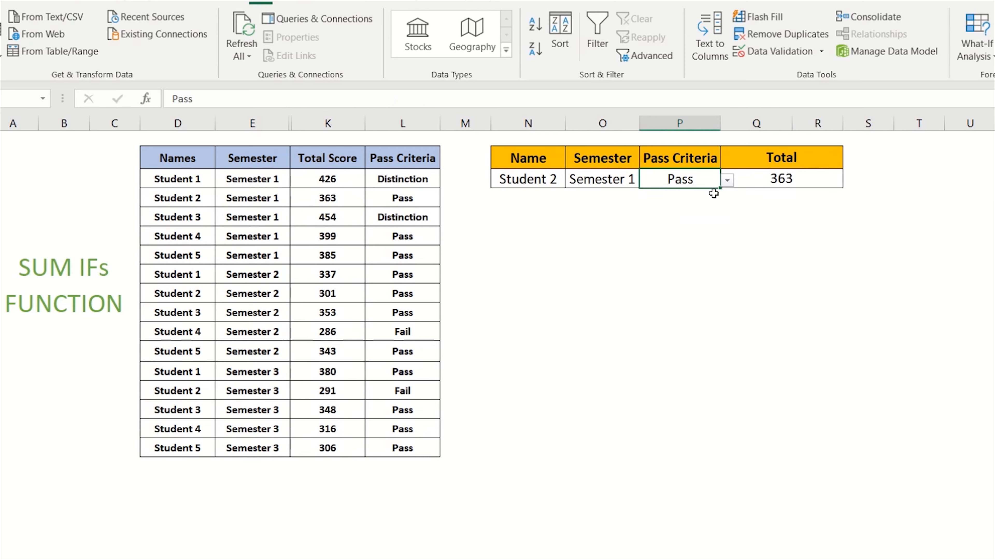
{"action": "left_click", "coordinate": [526, 181]}
{"action": "left_click", "coordinate": [596, 180]}
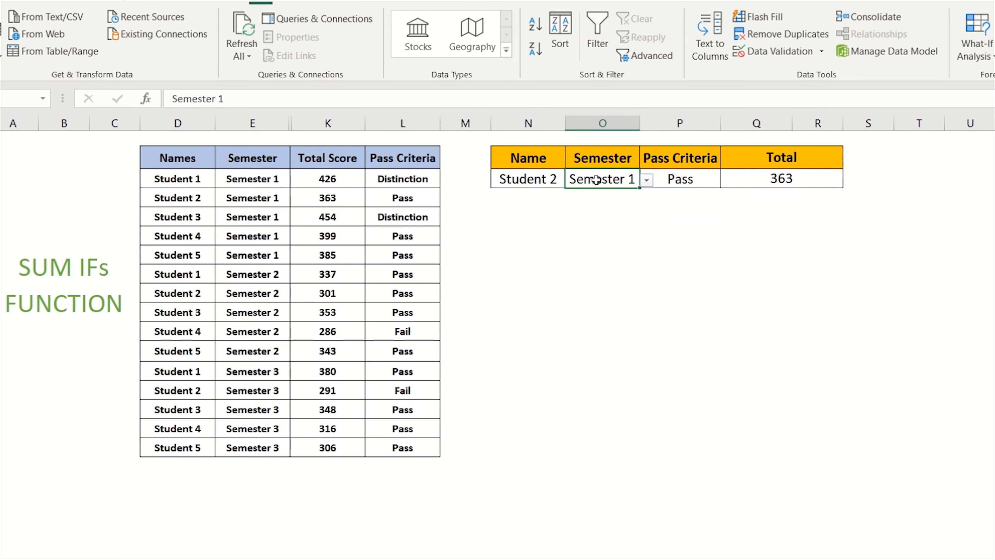
{"action": "left_click", "coordinate": [678, 179]}
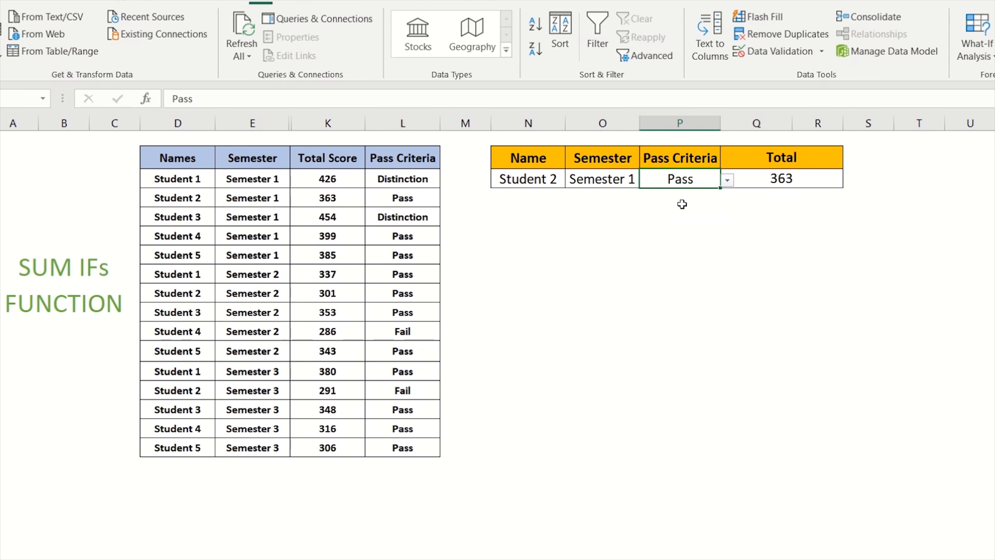
{"action": "left_click", "coordinate": [798, 178]}
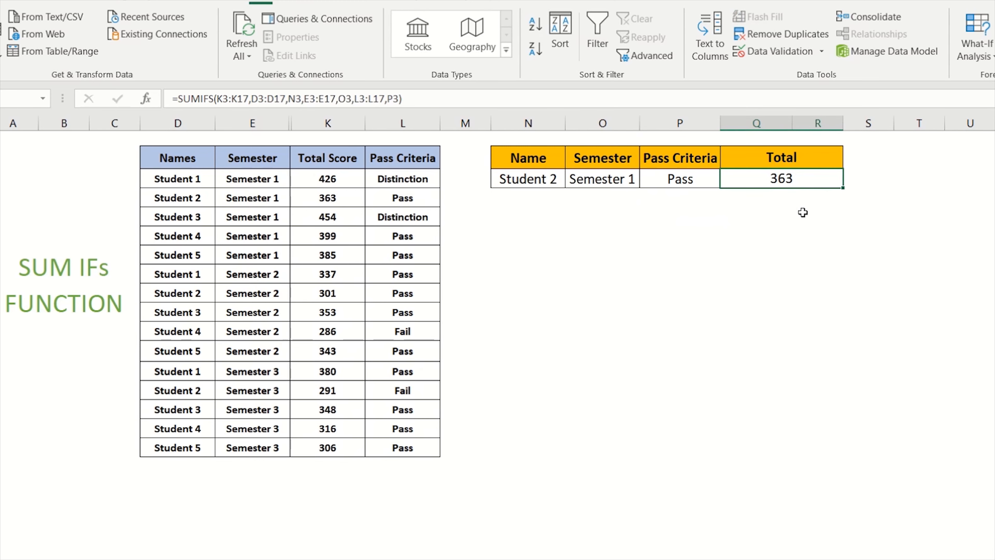
Clear the Semester cell and pick Semester 3 from its dropdown list.
{"action": "left_click", "coordinate": [618, 179]}
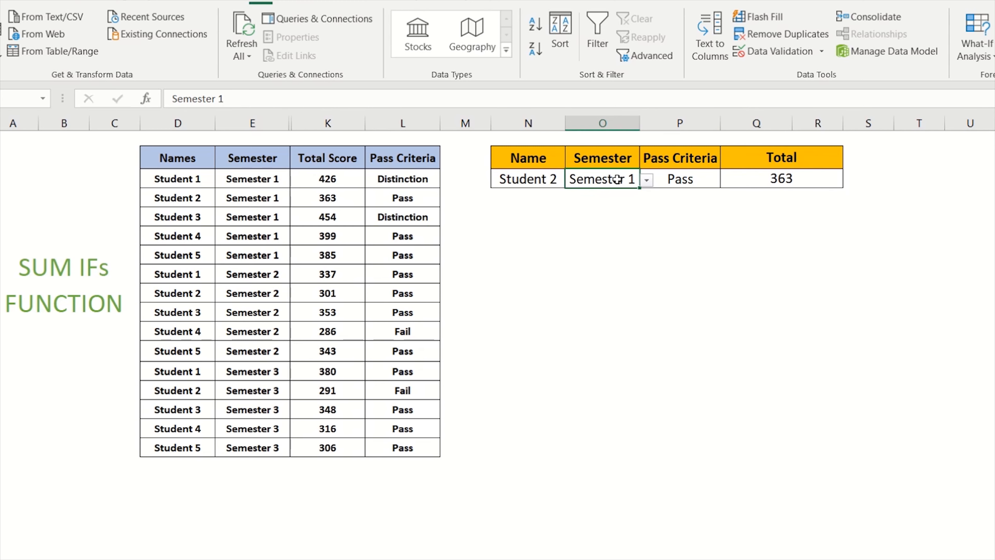
{"action": "key", "text": "Delete"}
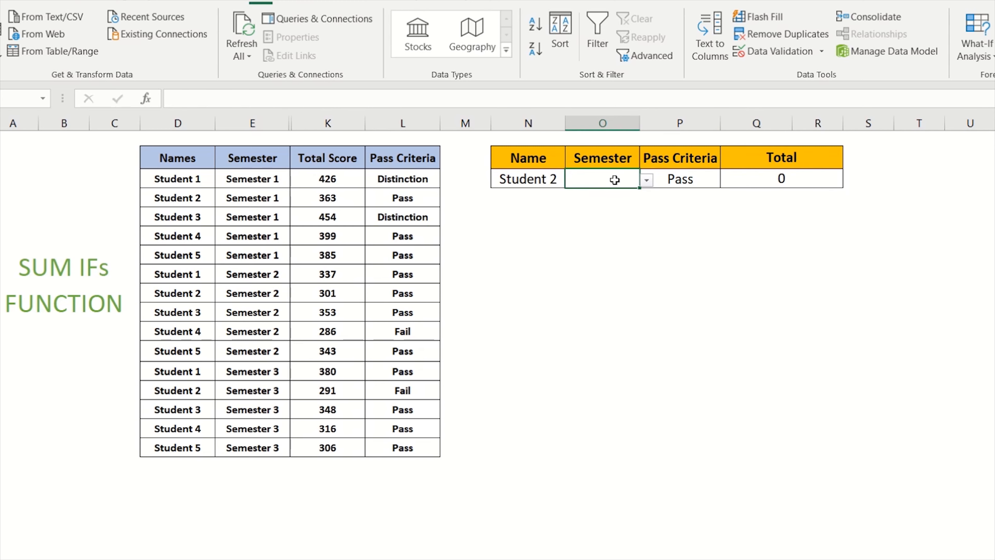
{"action": "left_click", "coordinate": [647, 180]}
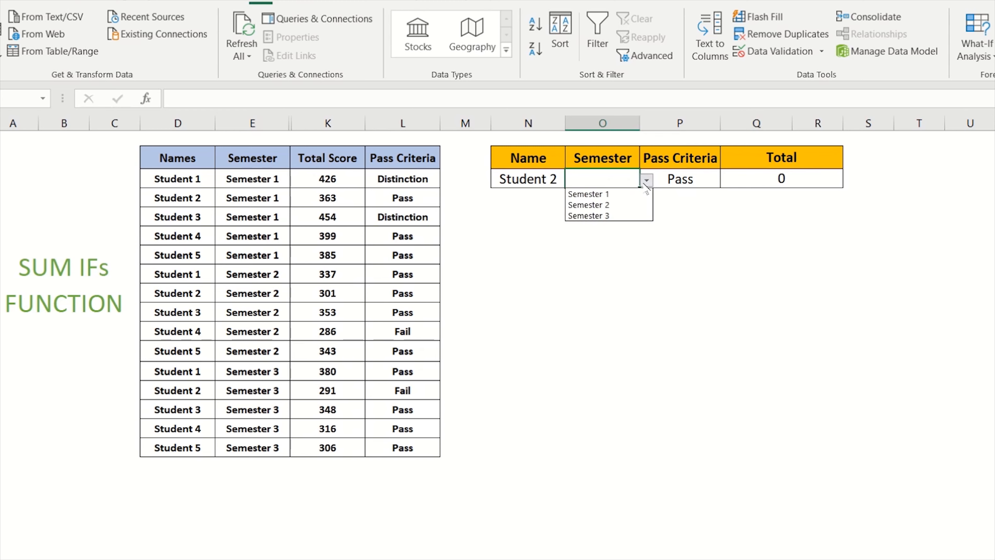
{"action": "left_click", "coordinate": [636, 215]}
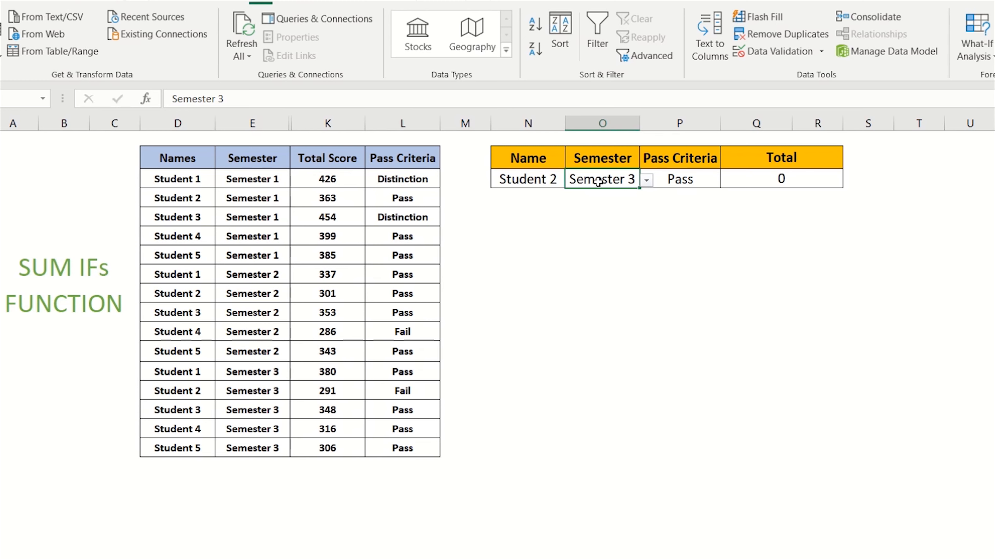
Review the summary cells and locate Student 2's Semester 3 row and its pass criteria in the source table.
{"action": "left_click", "coordinate": [676, 180]}
{"action": "left_click", "coordinate": [790, 179]}
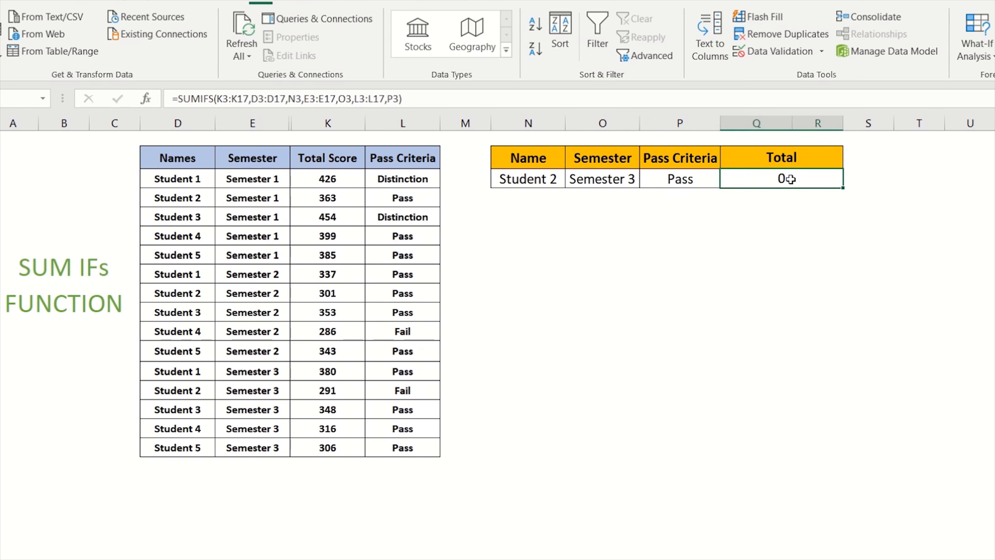
{"action": "left_click", "coordinate": [695, 179]}
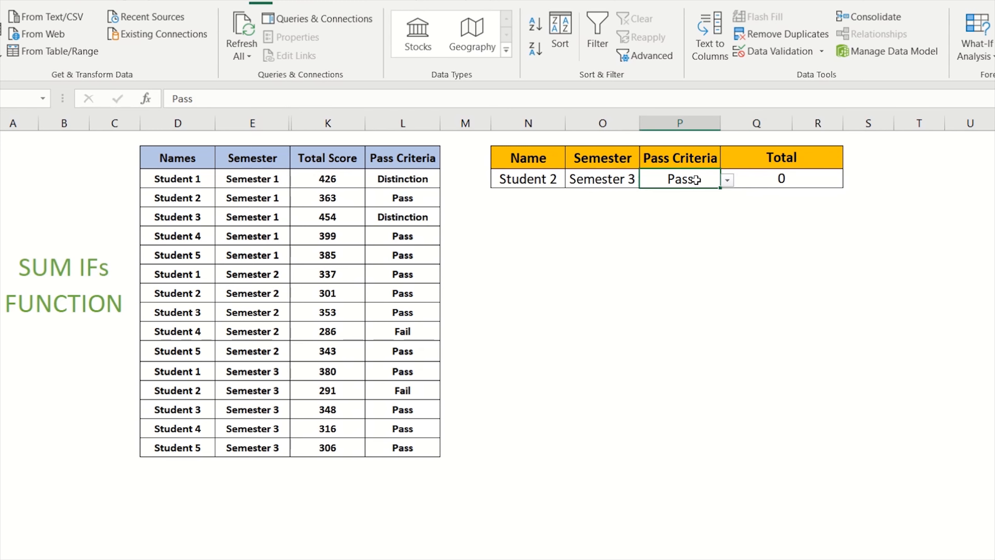
{"action": "left_click", "coordinate": [763, 181]}
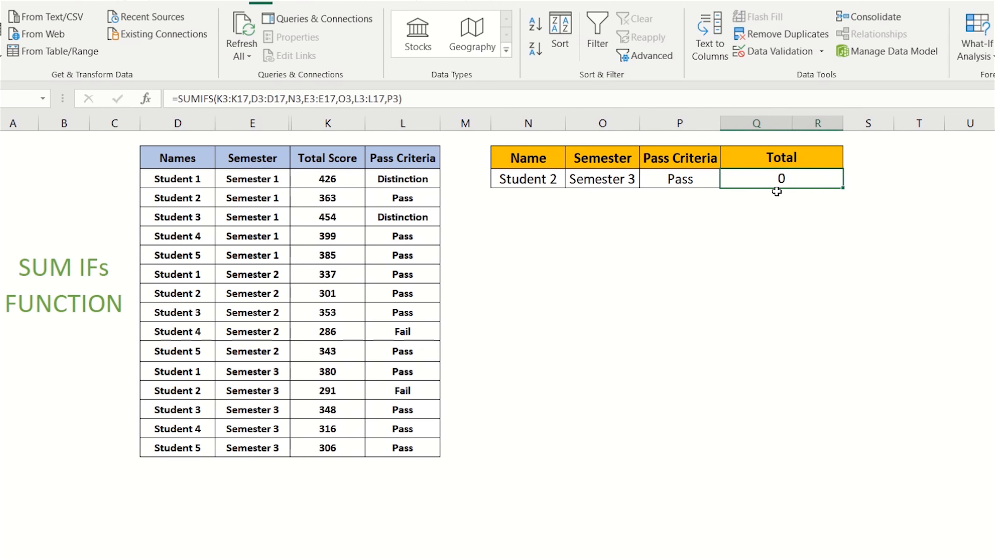
{"action": "left_click", "coordinate": [681, 182]}
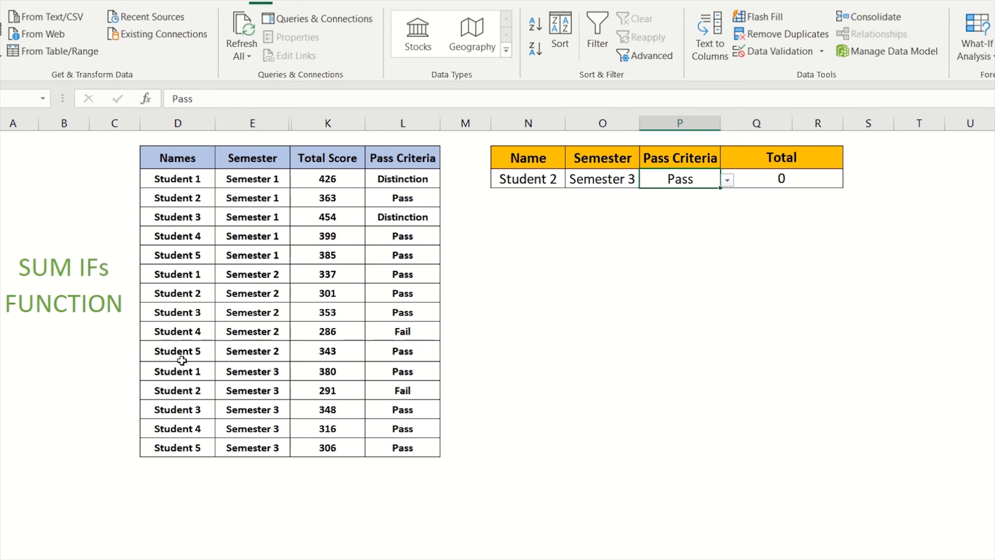
{"action": "left_click_drag", "start_coordinate": [179, 391], "coordinate": [403, 391]}
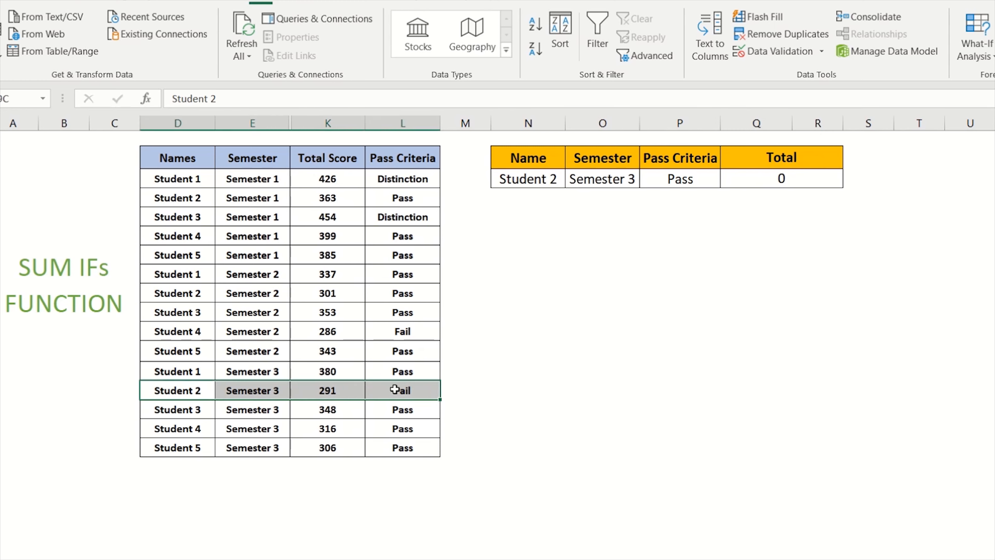
{"action": "left_click", "coordinate": [402, 390]}
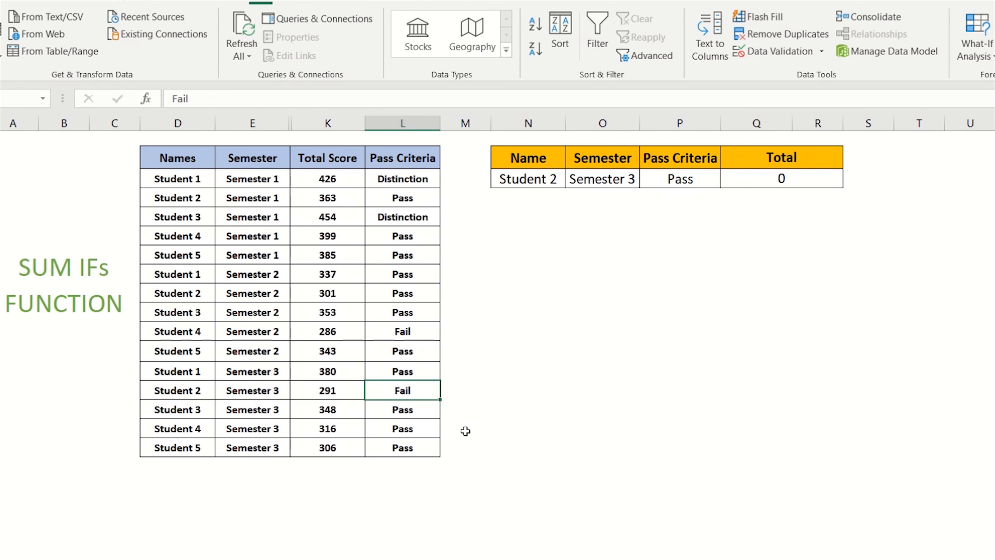
Pick Fail from the Pass Criteria cell's dropdown and check the Total formula.
{"action": "left_click", "coordinate": [701, 181]}
{"action": "left_click", "coordinate": [727, 180]}
{"action": "left_click", "coordinate": [707, 215]}
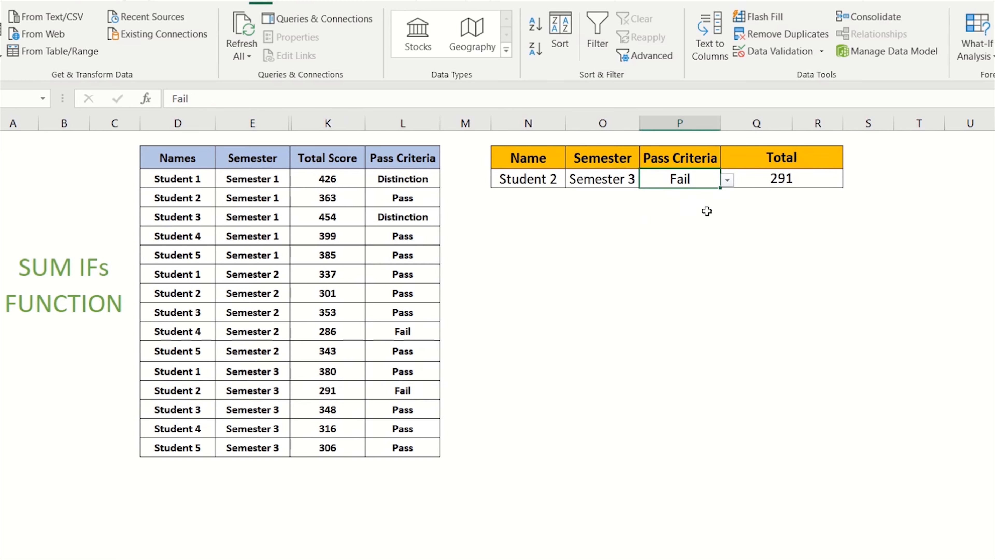
{"action": "left_click", "coordinate": [763, 181]}
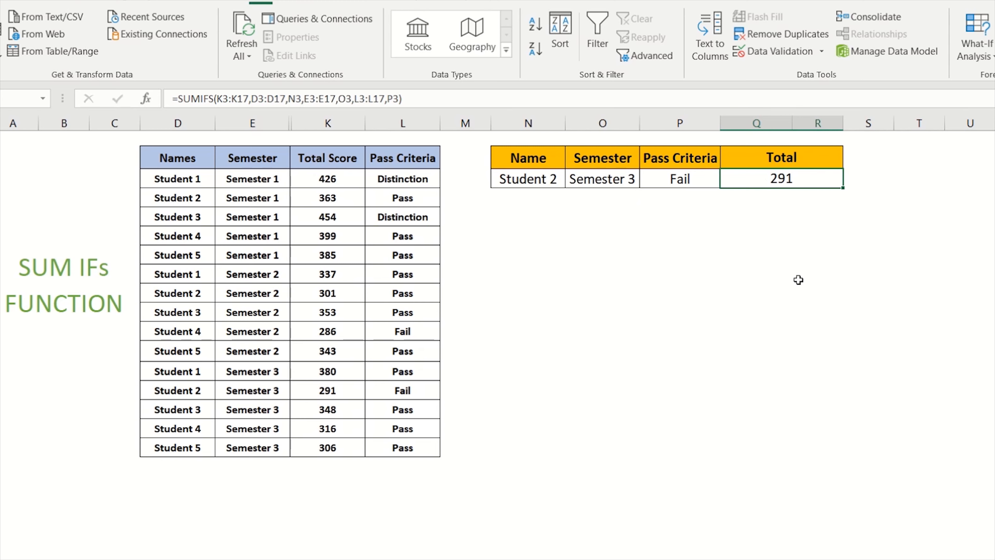